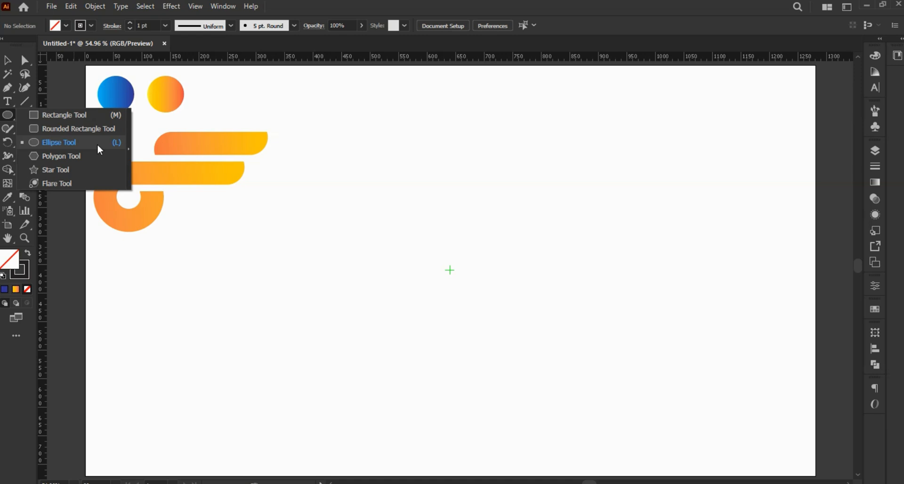
# Step: Draw a circle about 69 px wide at the artboard centre and paste an enlarged concentric copy around it
pyautogui.click(97, 145)
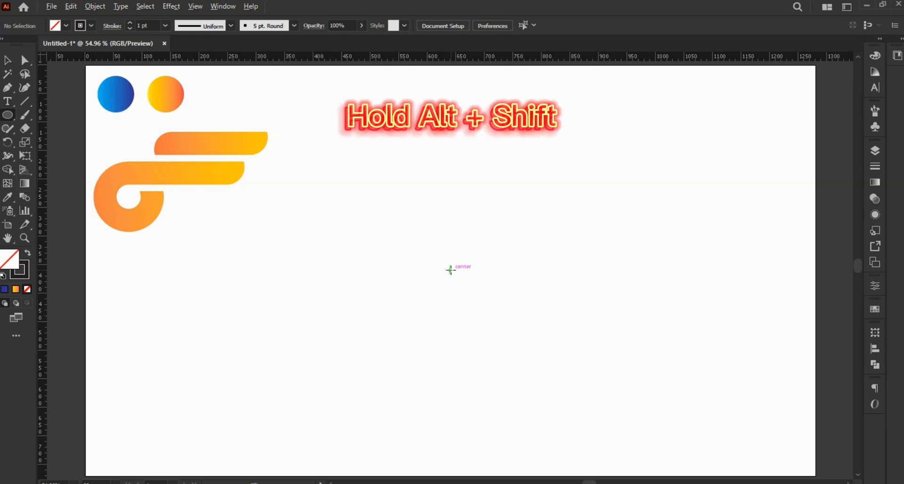
pyautogui.moveTo(449, 270); pyautogui.dragTo(470, 285)
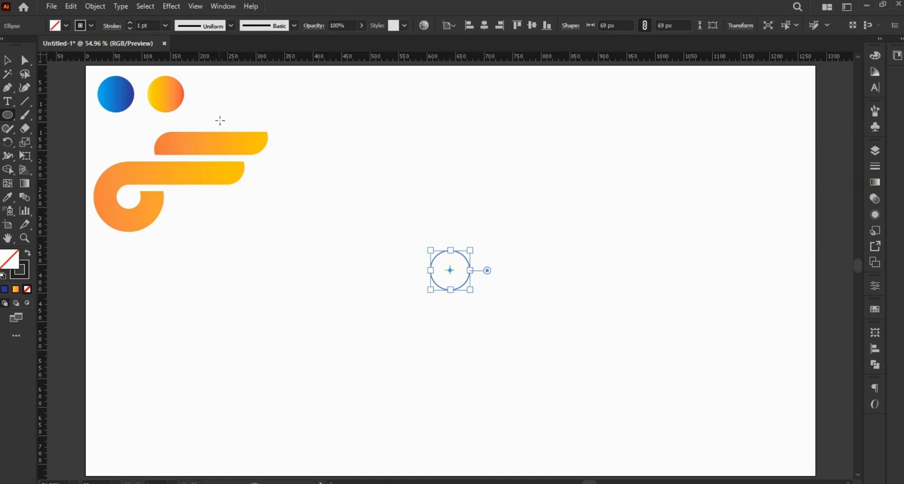
pyautogui.click(70, 6)
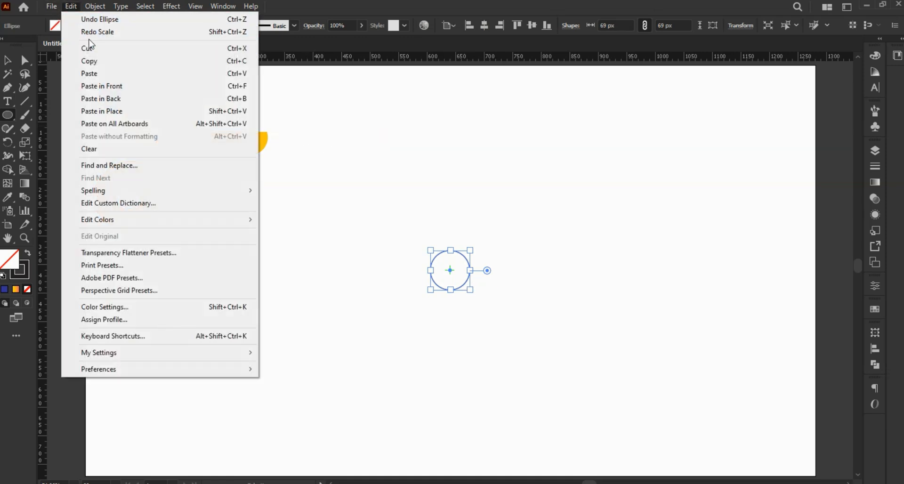
pyautogui.click(89, 61)
pyautogui.click(68, 6)
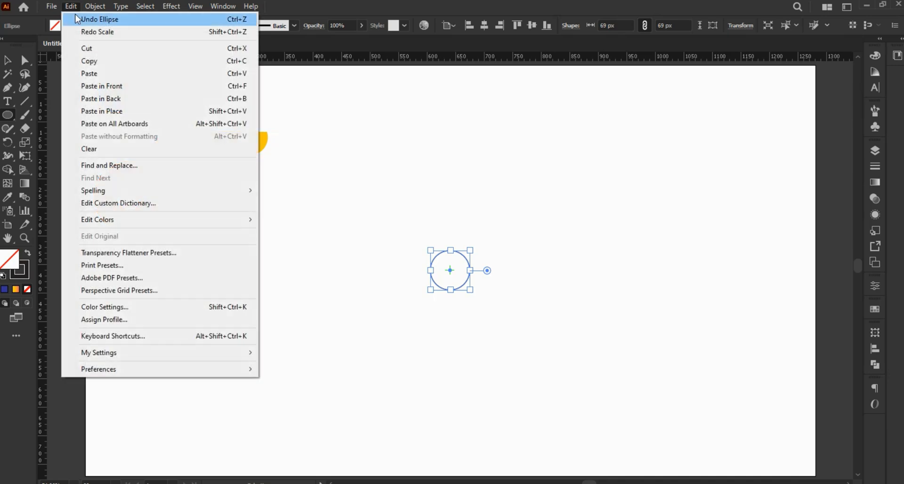
pyautogui.click(110, 76)
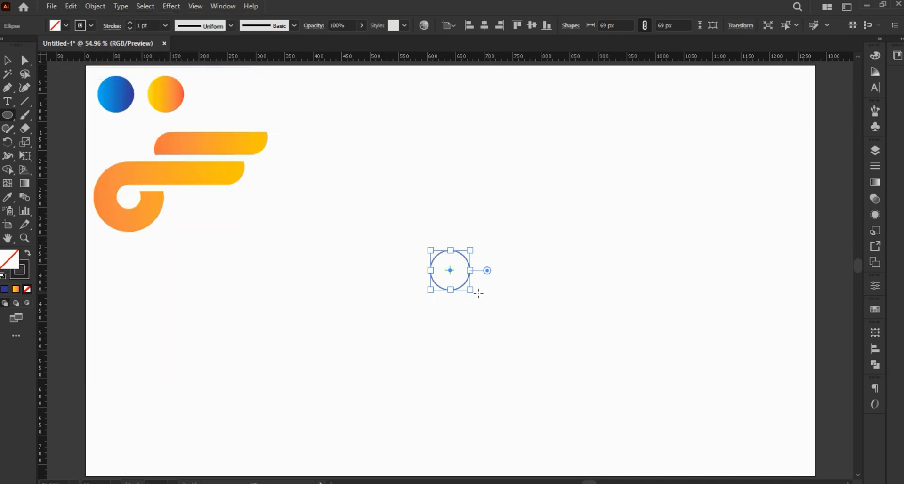
pyautogui.moveTo(471, 291); pyautogui.dragTo(500, 318)
pyautogui.press('v')
pyautogui.click(554, 296)
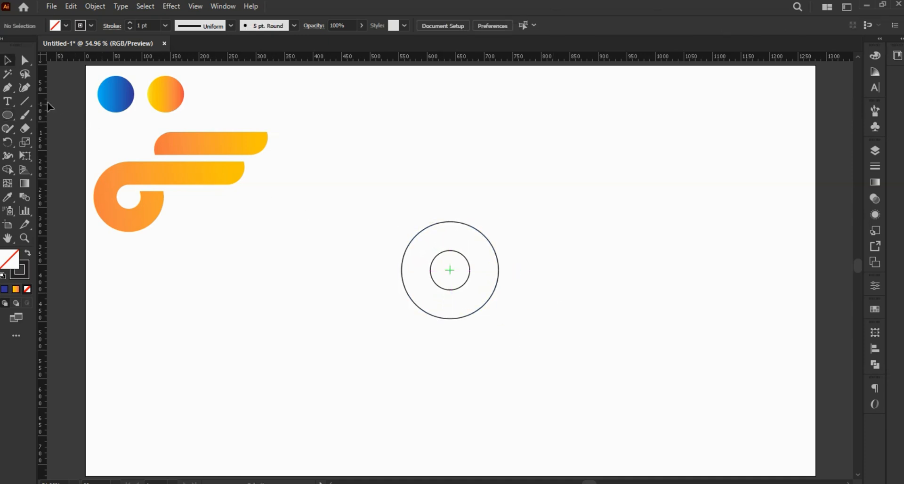
# Step: Draw two equal horizontal lines extending right, one tangent to the large circle's top and one to the small circle's top
pyautogui.moveTo(24, 100); pyautogui.dragTo(47, 97)
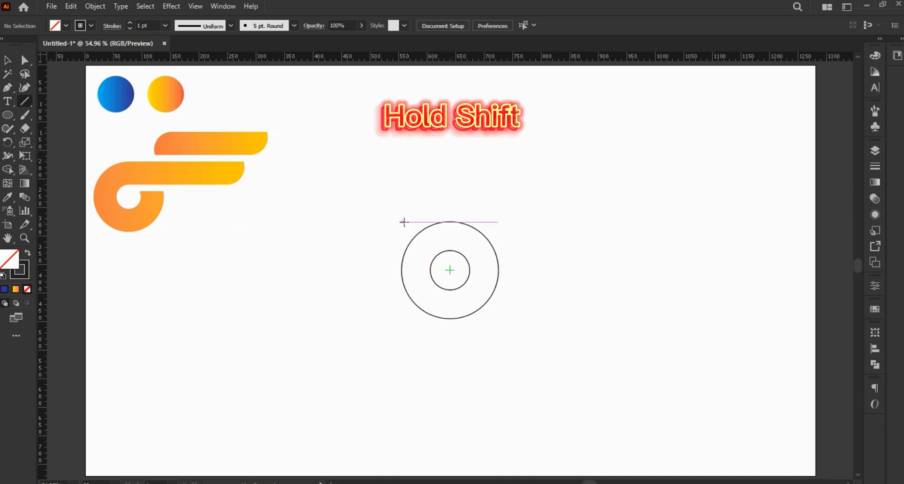
pyautogui.moveTo(403, 221); pyautogui.dragTo(664, 221)
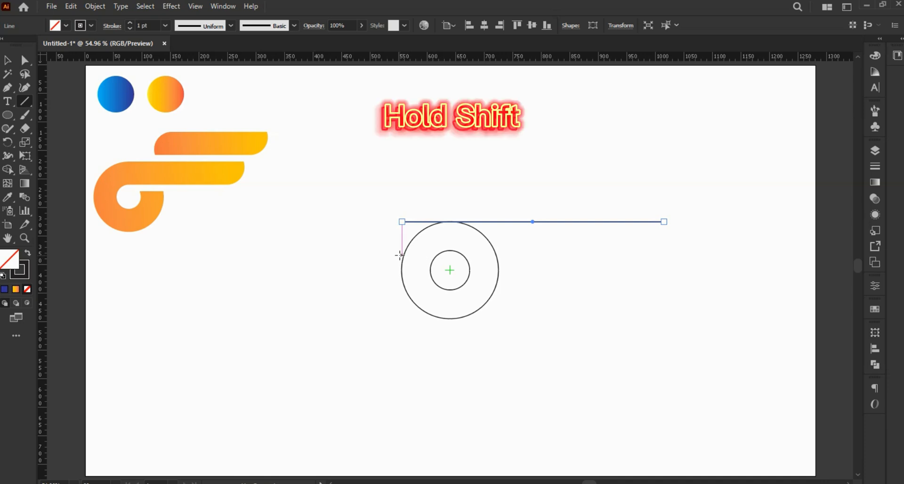
pyautogui.moveTo(401, 251); pyautogui.dragTo(663, 244)
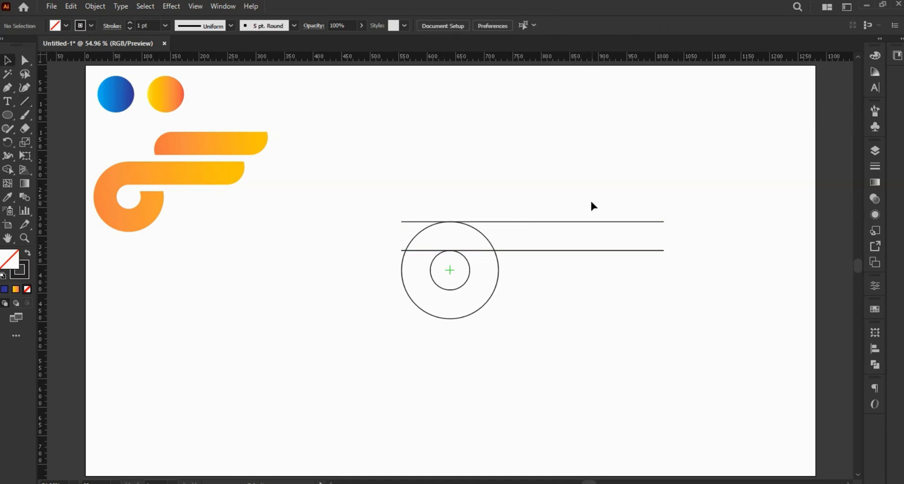
# Step: Duplicate both horizontal lines straight up so the copied pair sits just above the original pair with a narrow gap
pyautogui.press('v')
pyautogui.moveTo(589, 199); pyautogui.dragTo(634, 256)
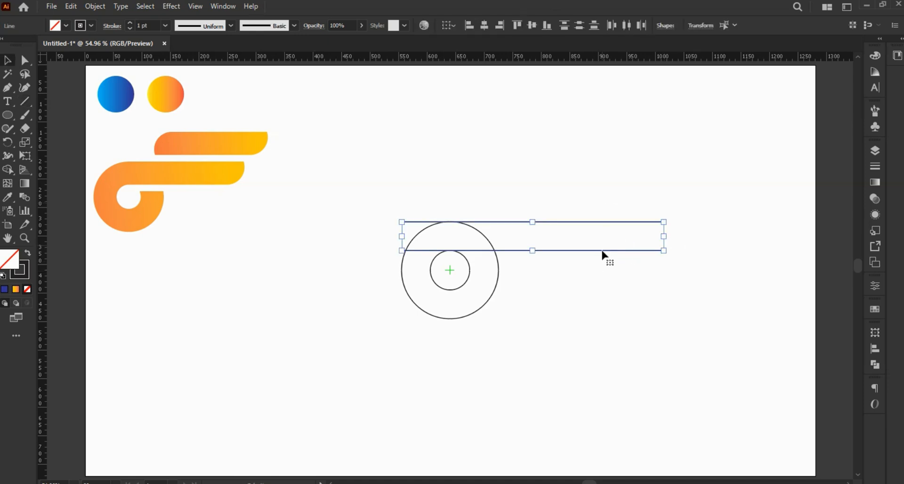
pyautogui.press('a')
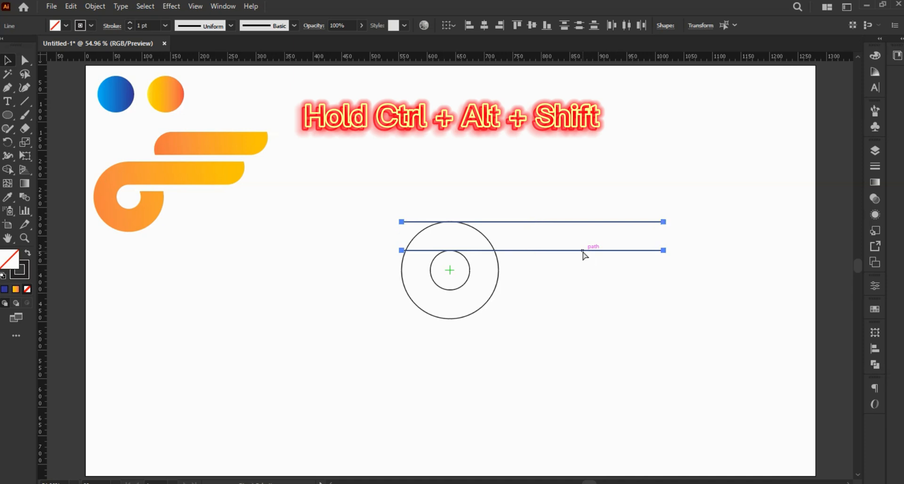
pyautogui.moveTo(583, 252); pyautogui.dragTo(583, 216)
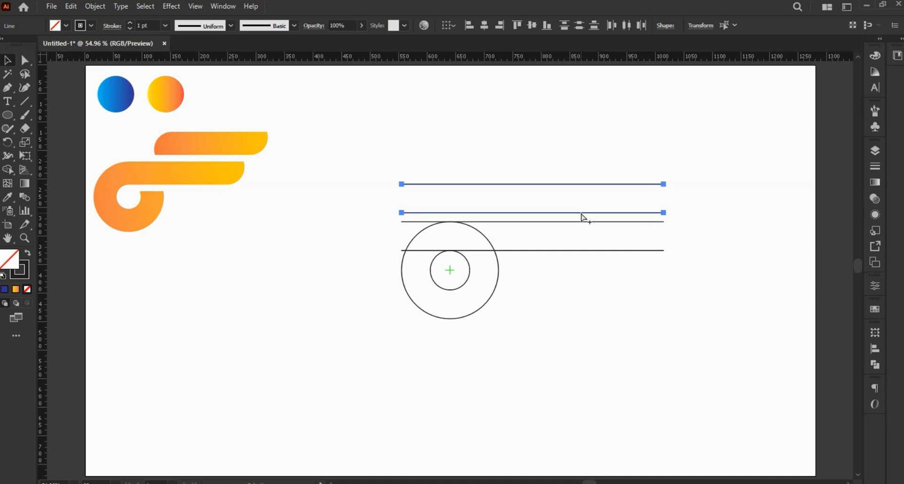
pyautogui.click(599, 285)
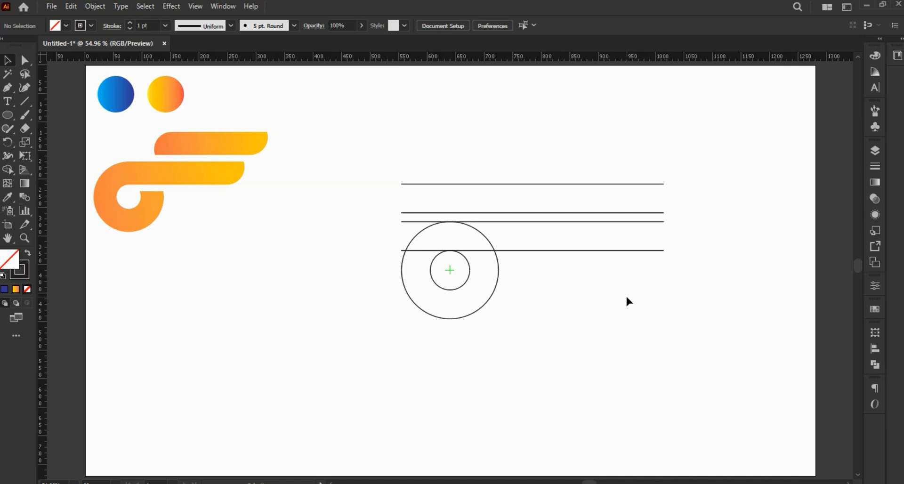
# Step: Paste a copy of the small circle in front and place it on the lowest line, toward its right end
pyautogui.click(454, 289)
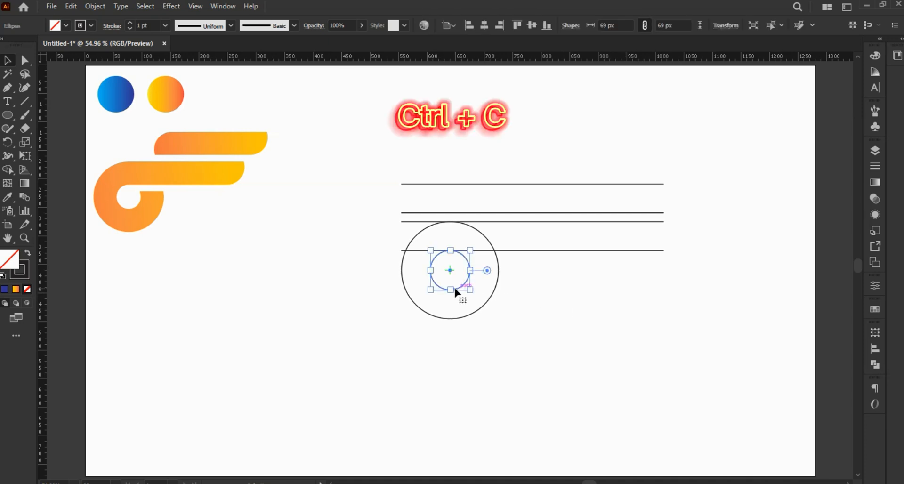
pyautogui.hotkey('ctrl', 'f')
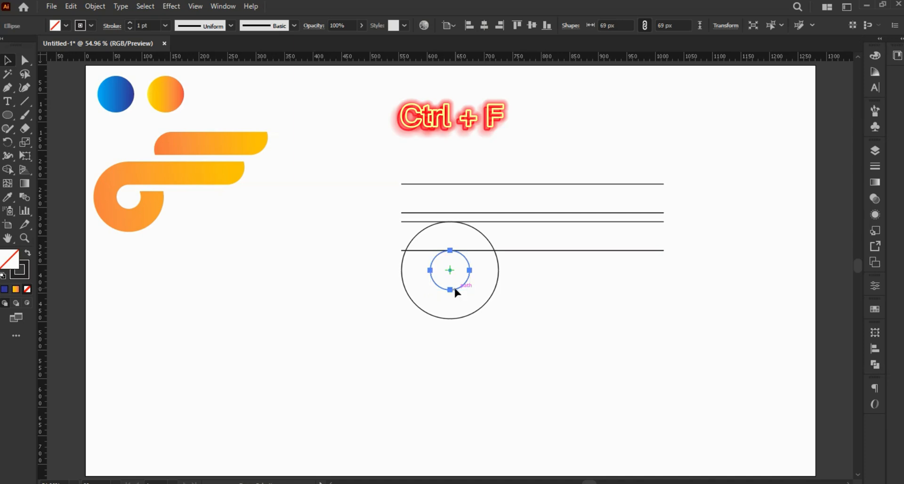
pyautogui.moveTo(454, 289); pyautogui.dragTo(604, 253)
pyautogui.click(600, 281)
# Step: Align the copied circle's bottom exactly on the lowest line and check the tangency in outline view
pyautogui.scroll(10, 605, 277)
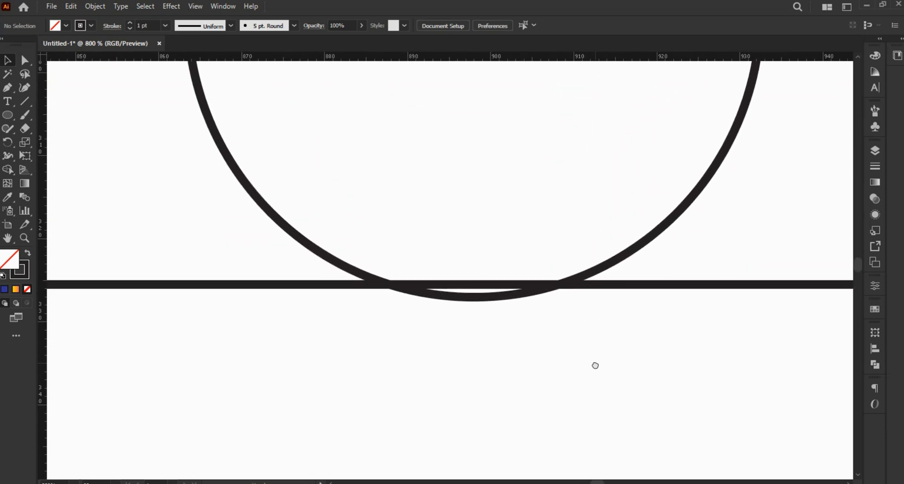
pyautogui.click(606, 270)
pyautogui.moveTo(606, 269); pyautogui.dragTo(604, 260)
pyautogui.press('a')
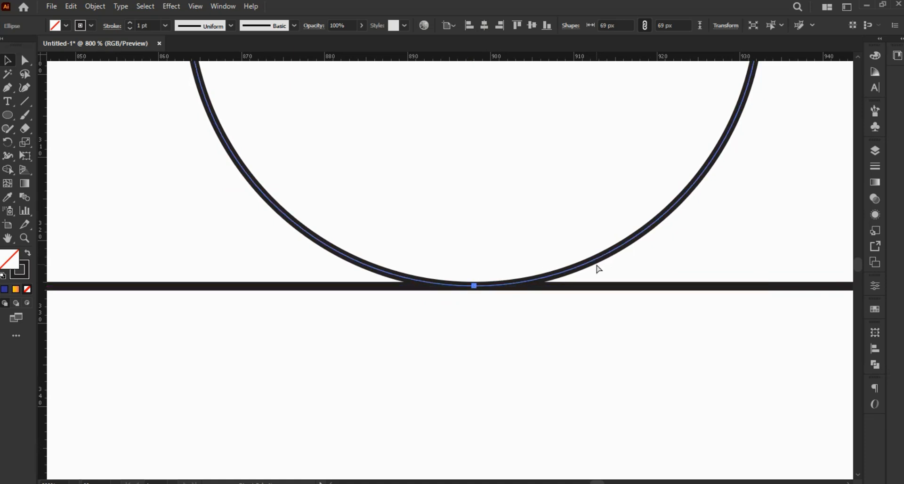
pyautogui.hotkey('ctrl', 'y')
pyautogui.click(493, 354)
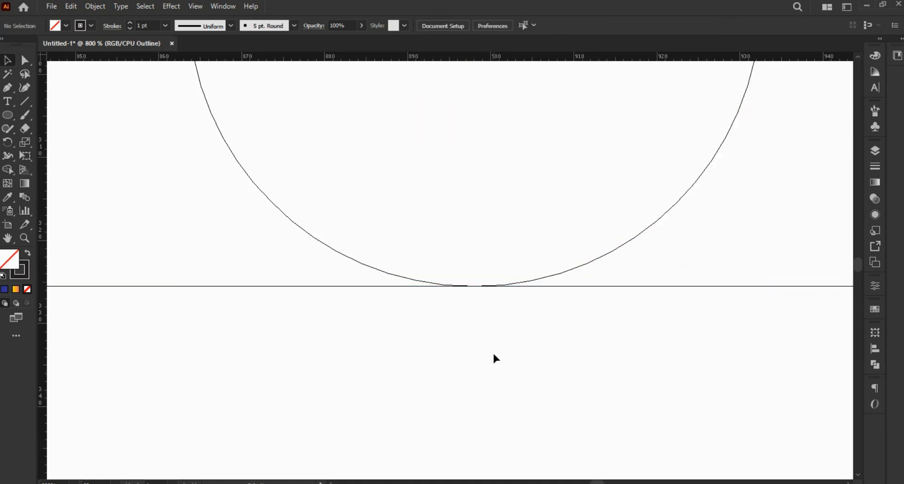
pyautogui.click(536, 283)
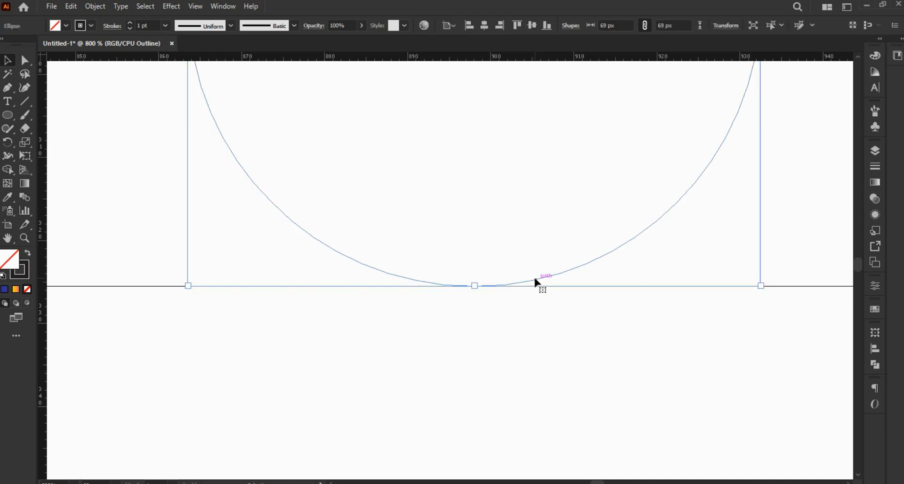
pyautogui.click(509, 333)
pyautogui.hotkey('ctrl', 'y')
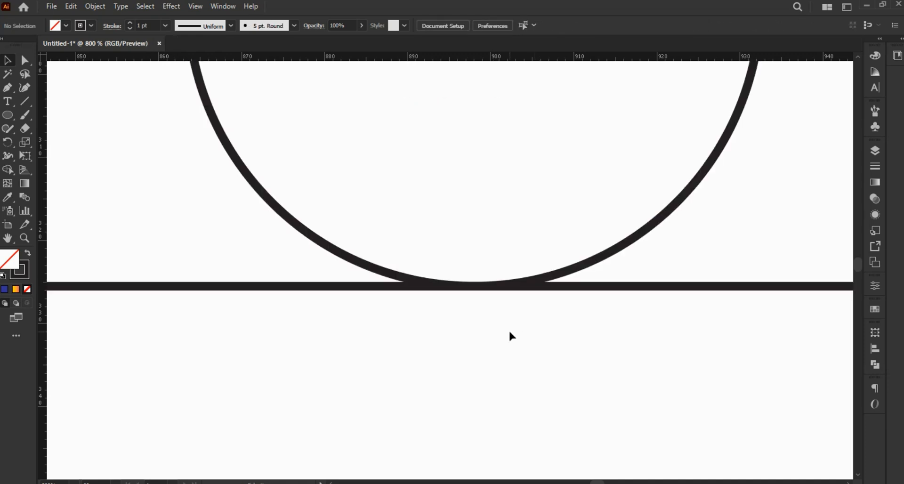
# Step: Duplicate the line-end circle side by side to its right and move the copy up 66 px onto the second line from the top
pyautogui.scroll(-7, 509, 332)
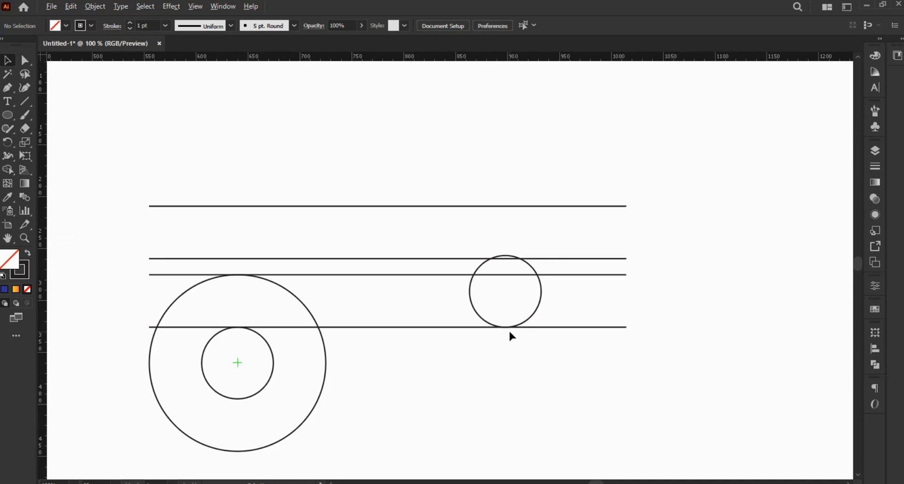
pyautogui.click(526, 323)
pyautogui.hotkey('ctrl', 'c')
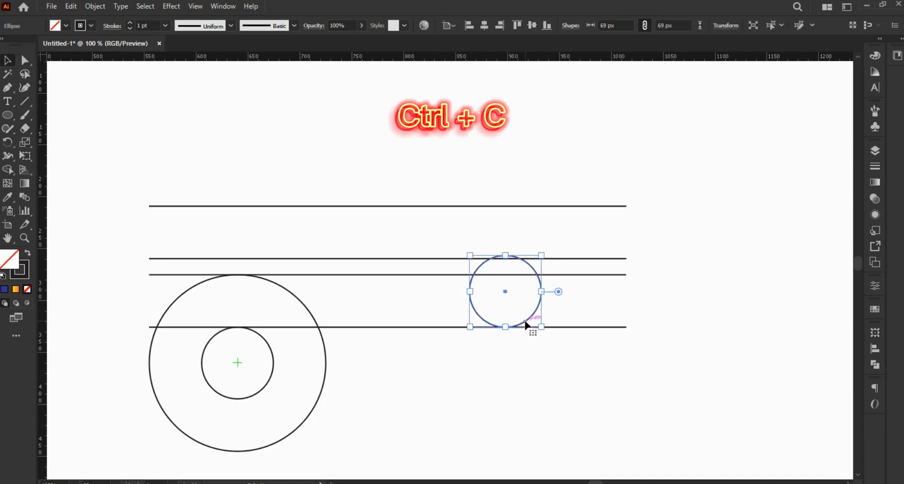
pyautogui.hotkey('ctrl', 'f')
pyautogui.moveTo(526, 323); pyautogui.dragTo(596, 320)
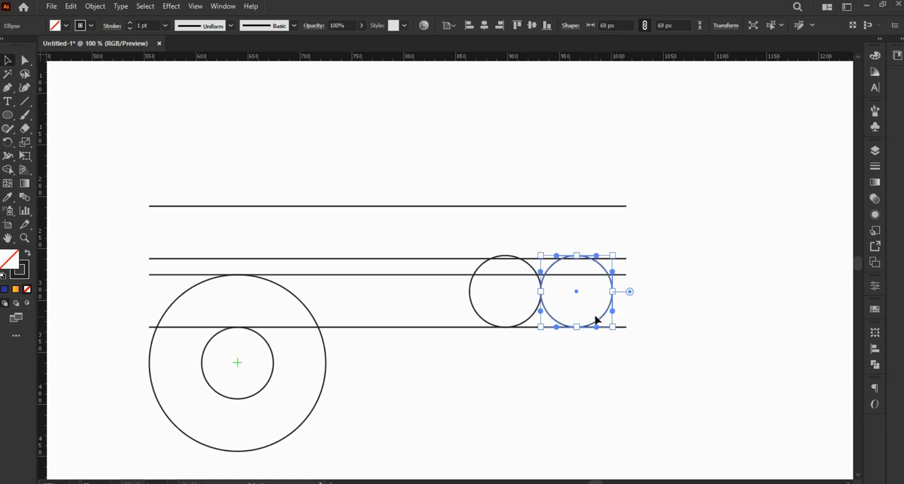
pyautogui.moveTo(597, 323); pyautogui.dragTo(602, 257)
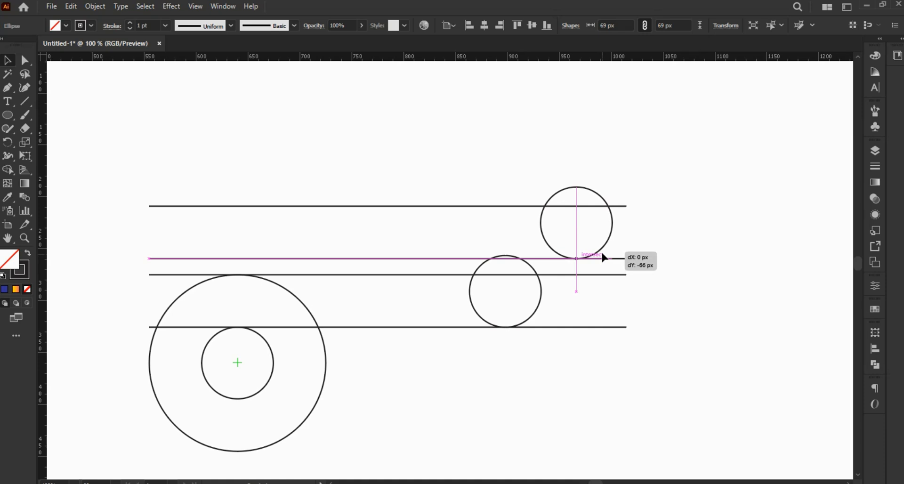
pyautogui.moveTo(602, 257); pyautogui.dragTo(603, 256)
pyautogui.click(623, 290)
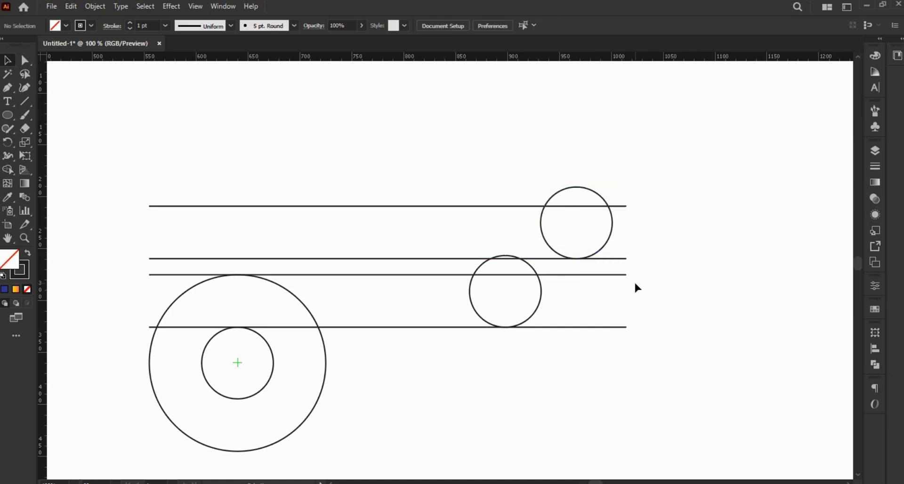
# Step: Fine-tune the upper circle's position against the second line from the top in outline view, and return to preview
pyautogui.hotkey('ctrl', 'y')
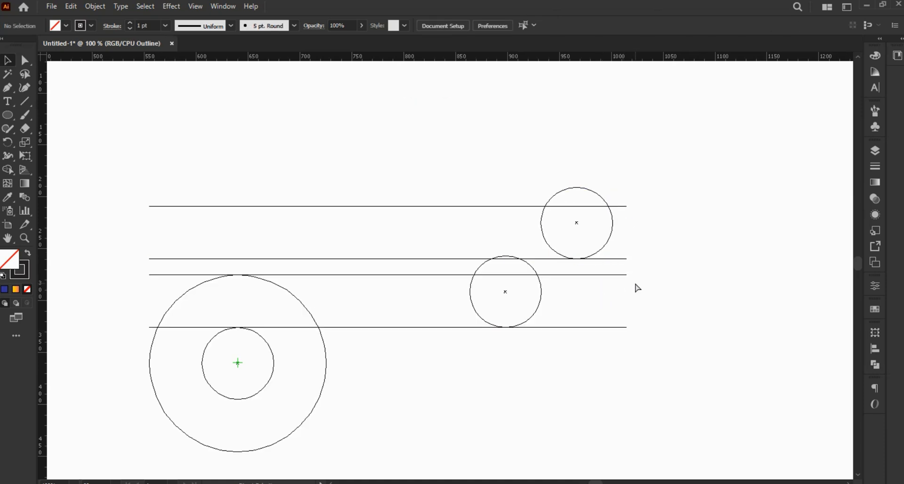
pyautogui.scroll(4, 657, 324)
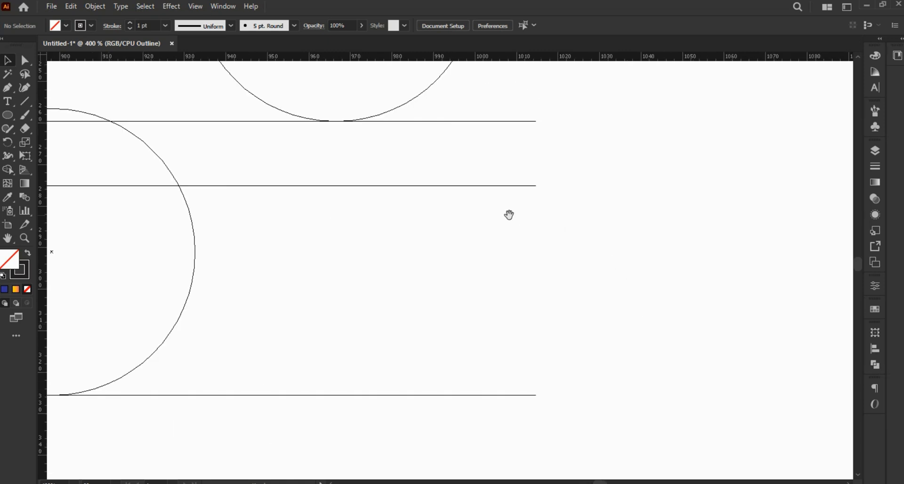
pyautogui.moveTo(461, 245); pyautogui.dragTo(569, 448)
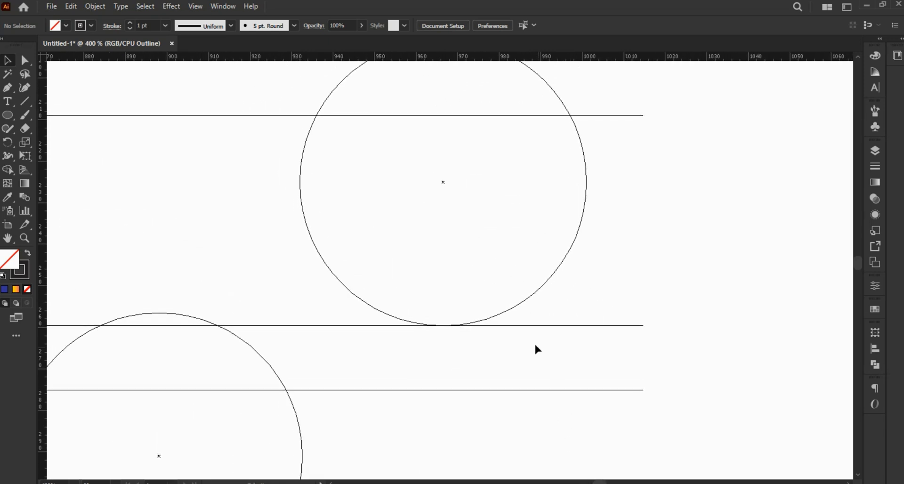
pyautogui.click(497, 314)
pyautogui.press('a')
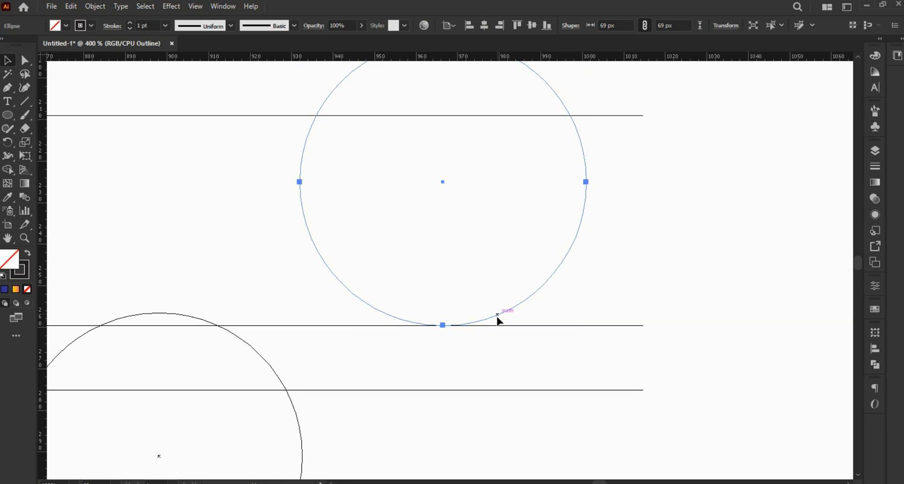
pyautogui.moveTo(497, 315); pyautogui.dragTo(497, 315)
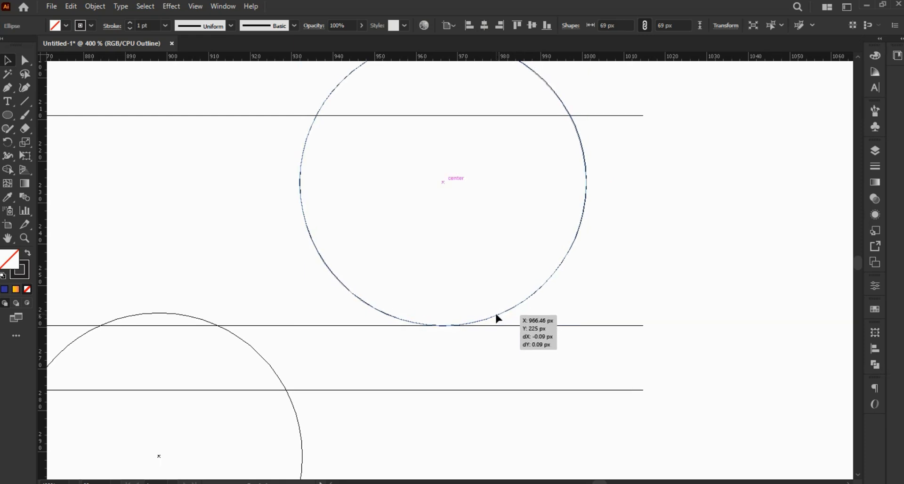
pyautogui.click(635, 318)
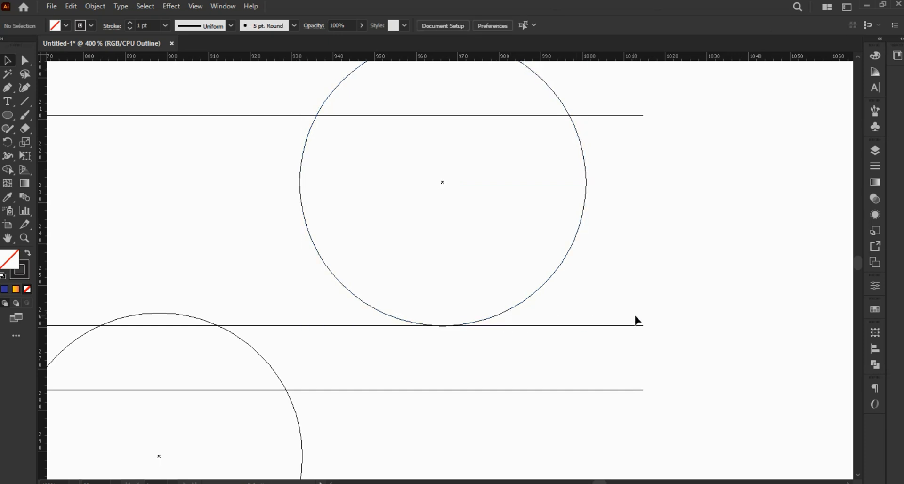
pyautogui.hotkey('ctrl', 'y')
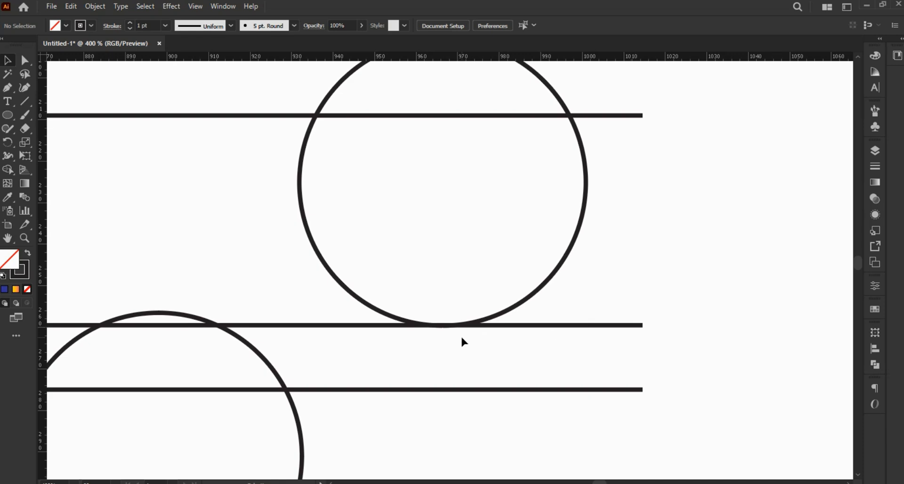
# Step: Paste a copy of the lower line-end circle in front and move it to touch the top line from below, near the line's middle
pyautogui.scroll(-5, 461, 337)
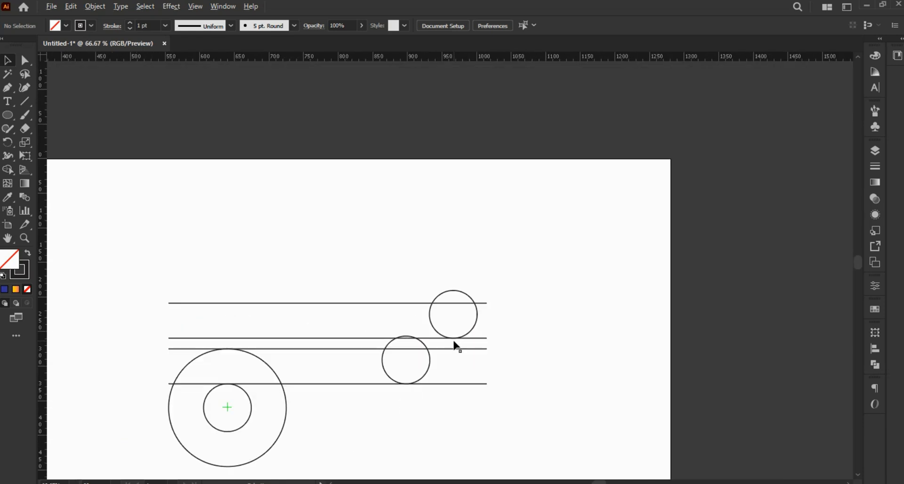
pyautogui.scroll(-1, 455, 346)
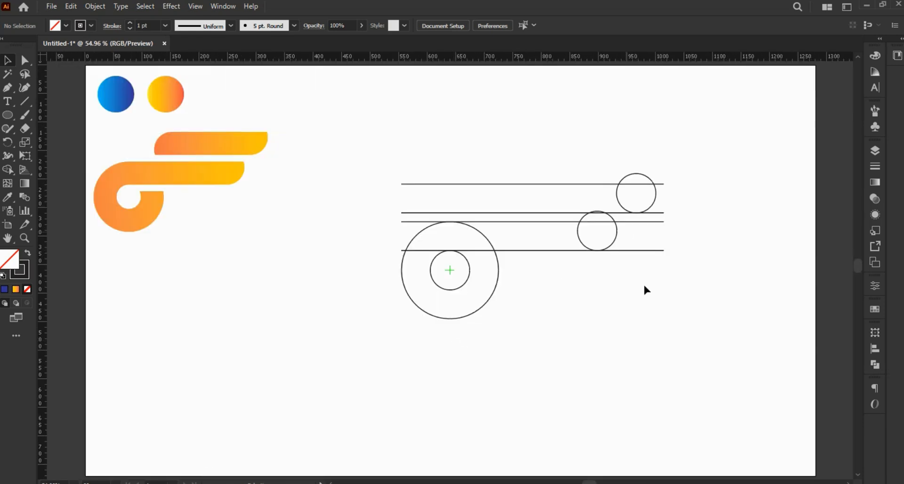
pyautogui.click(610, 248)
pyautogui.hotkey('ctrl', 'c')
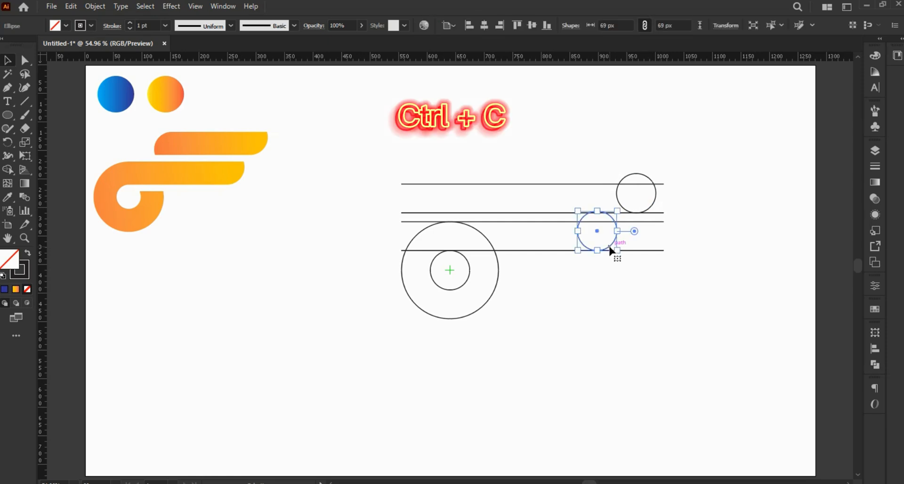
pyautogui.hotkey('ctrl', 'f')
pyautogui.moveTo(609, 249); pyautogui.dragTo(520, 219)
pyautogui.click(521, 286)
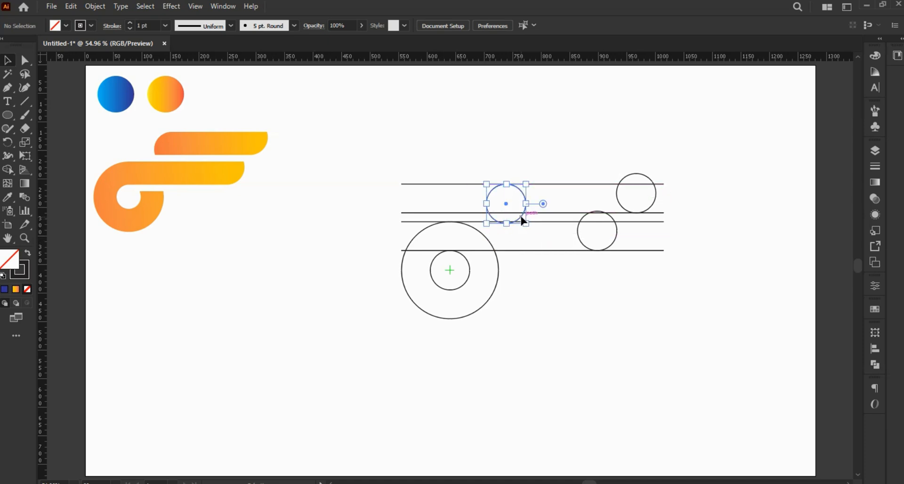
pyautogui.click(555, 314)
# Step: Duplicate the lowest line slightly downward, placing the copy 66 px below the third line from the top
pyautogui.hotkey('ctrl', '=')
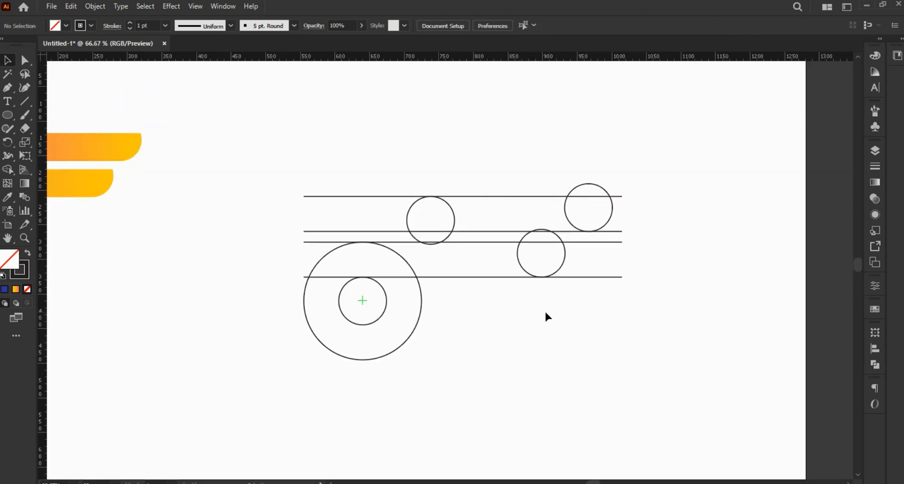
pyautogui.click(493, 277)
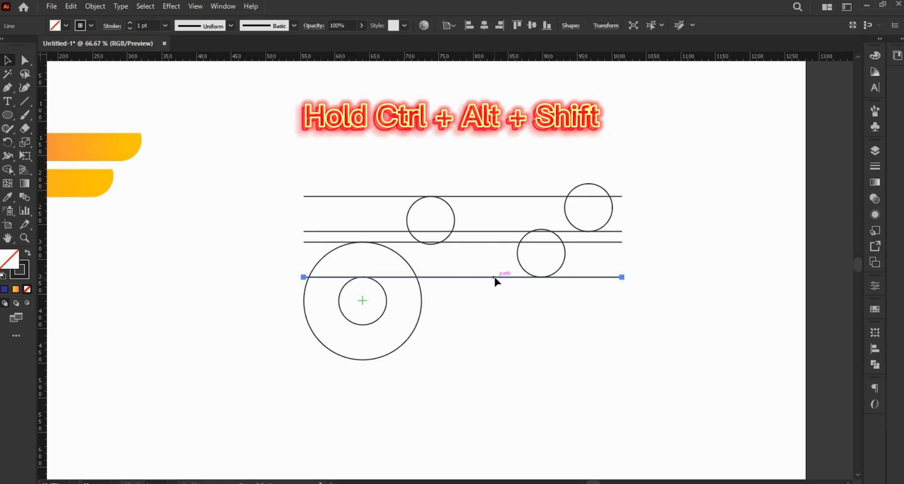
pyautogui.moveTo(494, 279); pyautogui.dragTo(503, 295)
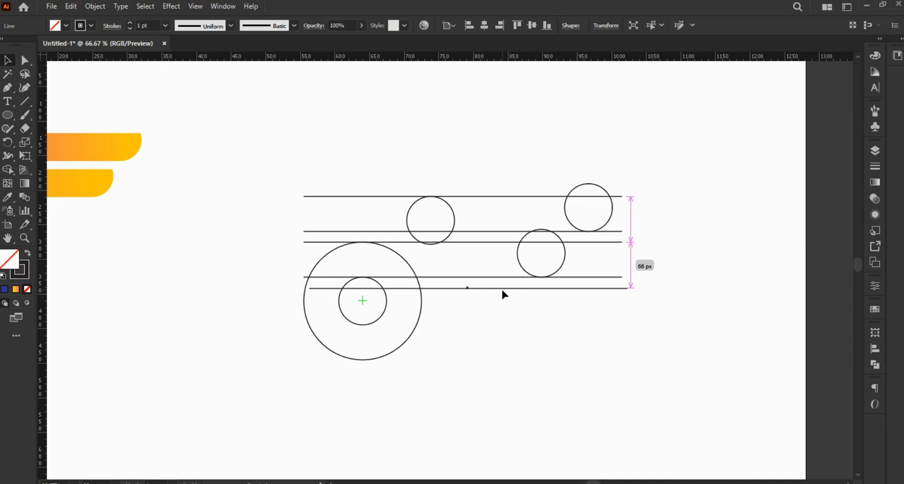
pyautogui.click(494, 312)
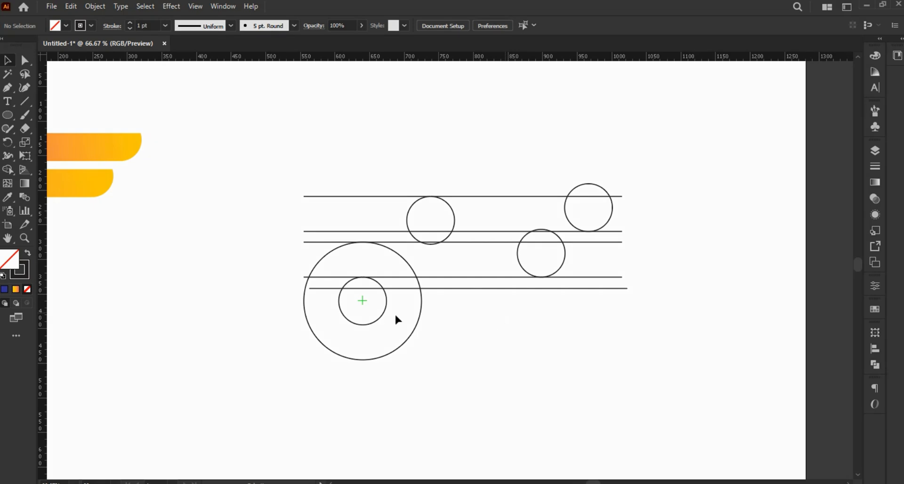
# Step: Select all the construction geometry and use Shape Builder to merge the ring and lower band into one looped shape with a rounded end
pyautogui.moveTo(240, 167); pyautogui.dragTo(728, 393)
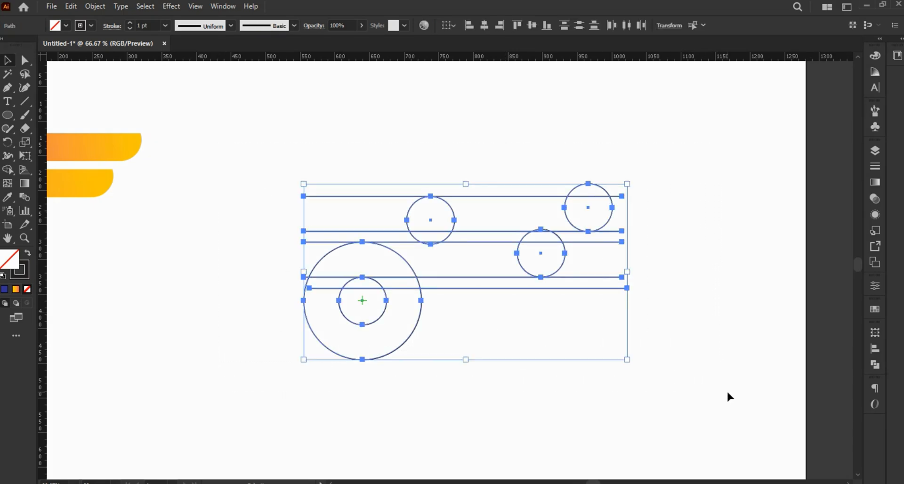
pyautogui.click(8, 169)
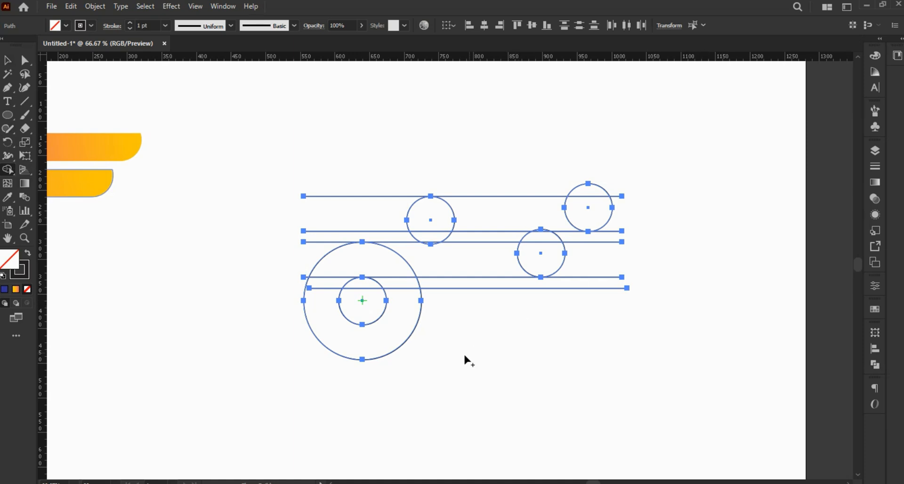
pyautogui.moveTo(397, 315)
pyautogui.mouseDown()
pyautogui.moveTo(359, 345)
pyautogui.moveTo(324, 306)
pyautogui.moveTo(335, 268)
pyautogui.moveTo(332, 284)
pyautogui.mouseUp()
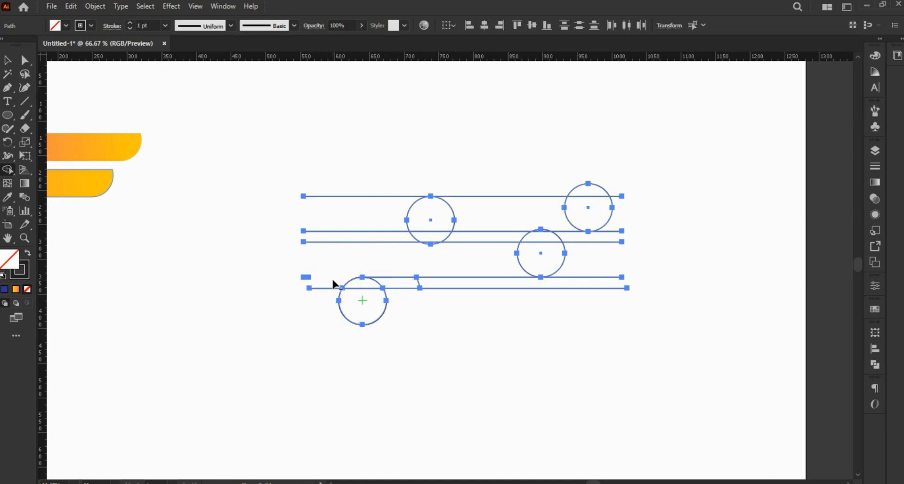
pyautogui.moveTo(360, 309)
pyautogui.mouseDown()
pyautogui.moveTo(361, 288)
pyautogui.moveTo(466, 283)
pyautogui.mouseUp()
pyautogui.moveTo(541, 260); pyautogui.dragTo(334, 290)
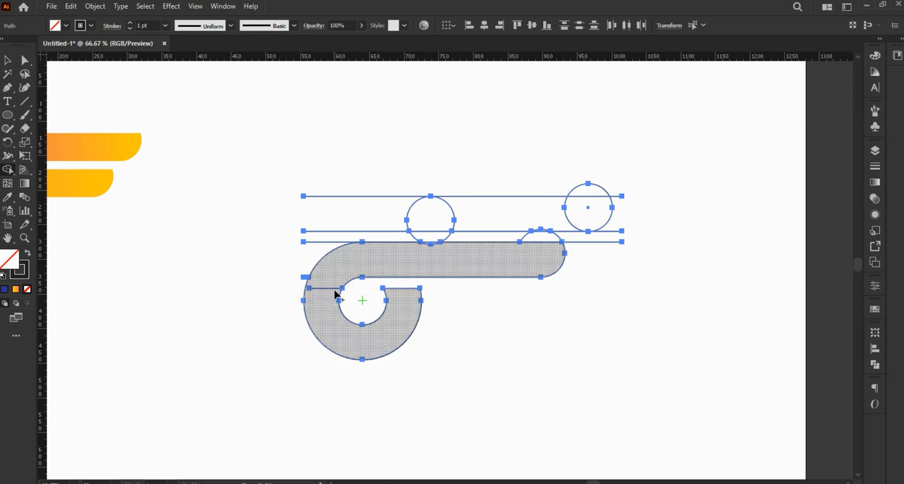
# Step: Merge the regions between the top two lines into a separate upper wing with Shape Builder, and remove the excess line and circle pieces
pyautogui.moveTo(423, 215)
pyautogui.mouseDown()
pyautogui.moveTo(597, 207)
pyautogui.moveTo(617, 247)
pyautogui.mouseUp()
pyautogui.moveTo(563, 237); pyautogui.dragTo(428, 242)
pyautogui.moveTo(331, 188); pyautogui.dragTo(321, 250)
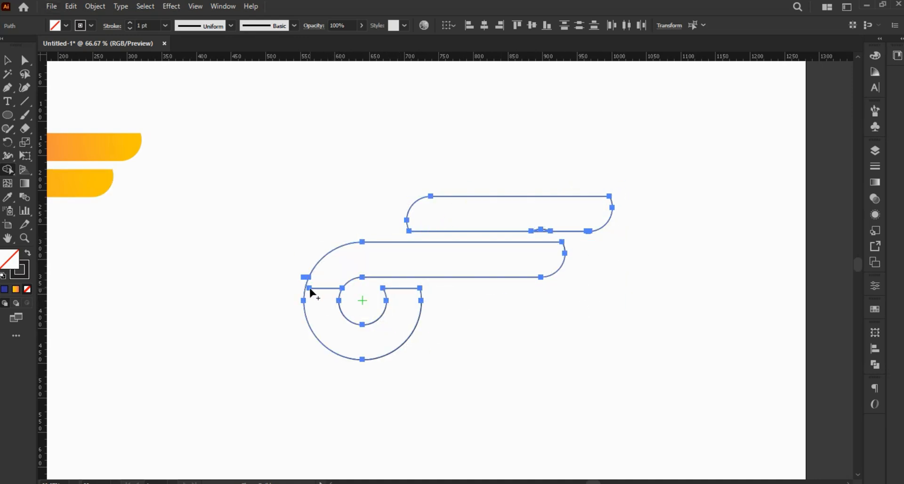
# Step: Delete the stray line segment inside the loop and remove the leftover arc piece along the upper wing's lower edge
pyautogui.click(8, 60)
pyautogui.click(325, 288)
pyautogui.press('Delete')
pyautogui.hotkey('ctrl', 'a')
pyautogui.click(8, 169)
pyautogui.moveTo(544, 221); pyautogui.dragTo(540, 229)
pyautogui.click(8, 60)
pyautogui.hotkey('ctrl', '0')
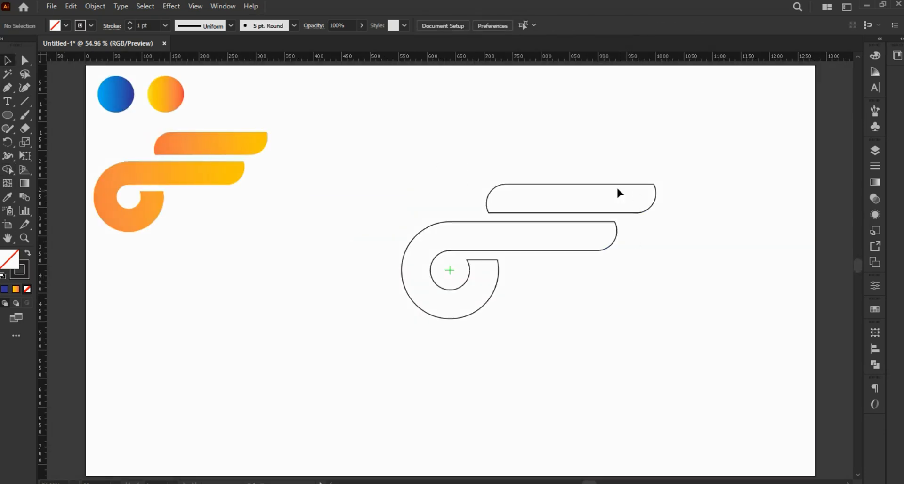
# Step: Fill the upper wing and the looped shape with the blue gradient sampled from the blue circle using the Eyedropper
pyautogui.click(613, 185)
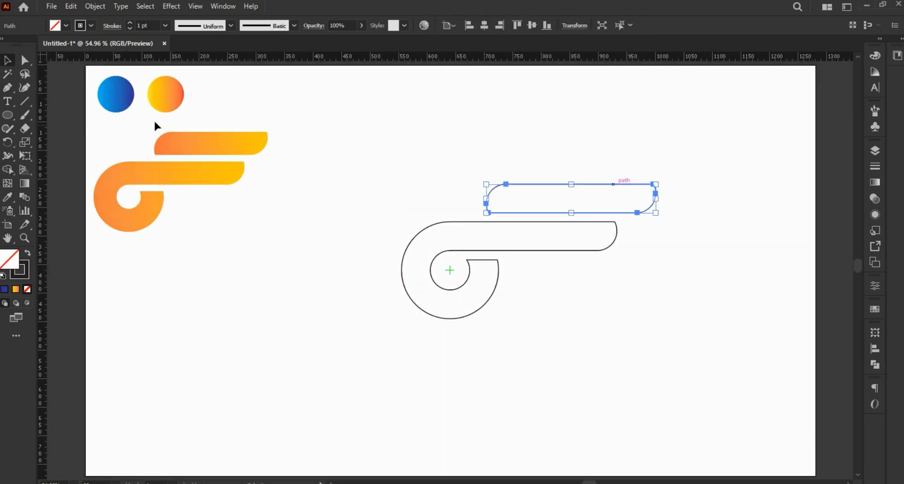
pyautogui.click(8, 197)
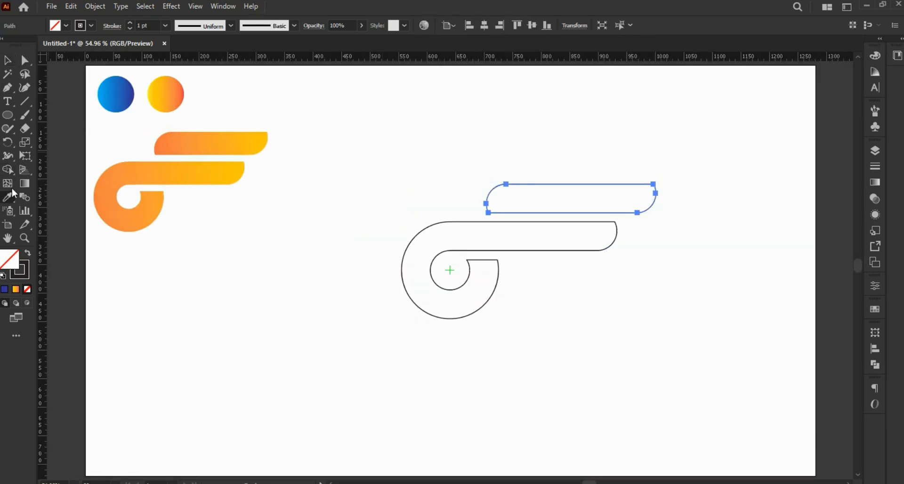
pyautogui.click(120, 99)
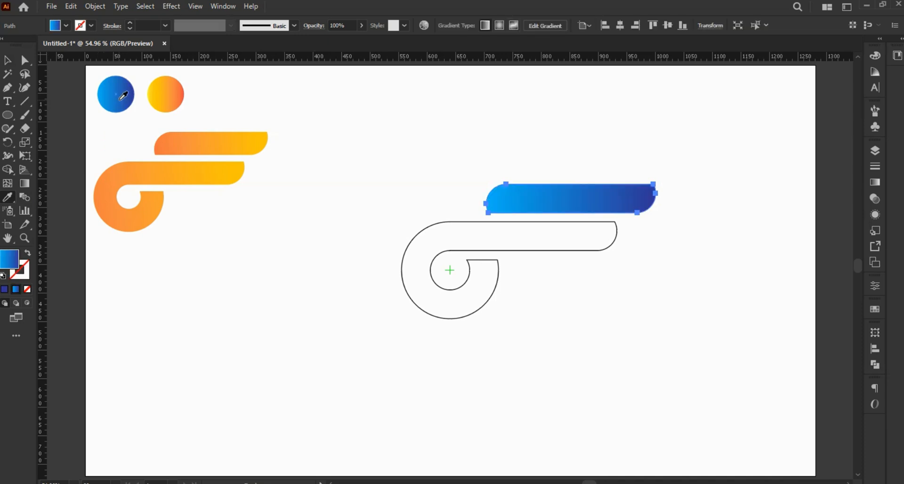
pyautogui.keyDown('ctrl'); pyautogui.click(498, 252); pyautogui.keyUp('ctrl')
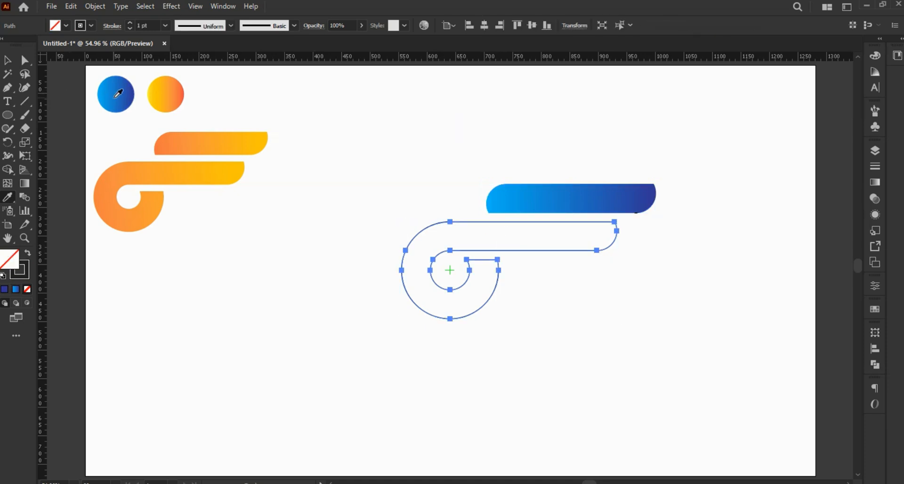
pyautogui.click(115, 94)
pyautogui.click(7, 60)
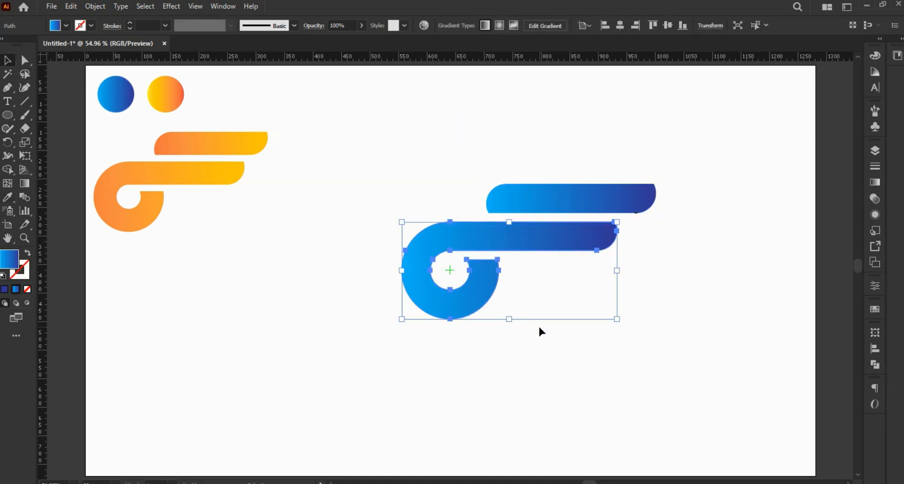
pyautogui.click(669, 354)
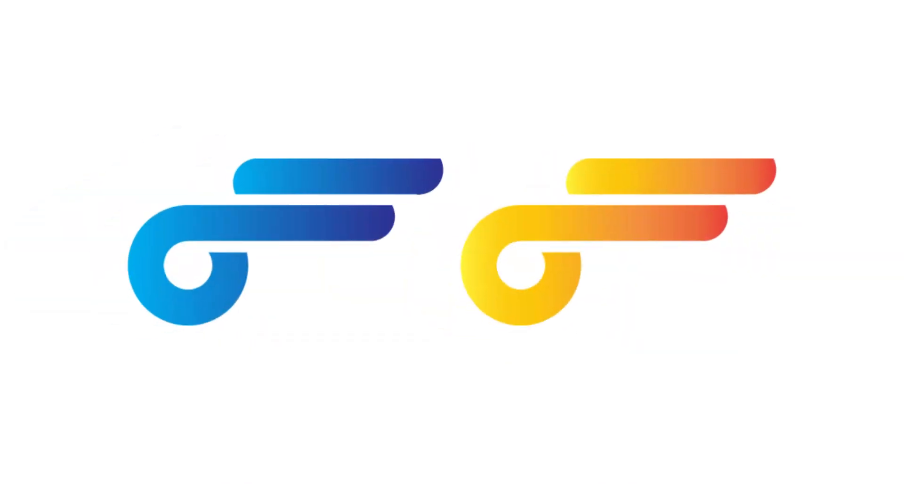